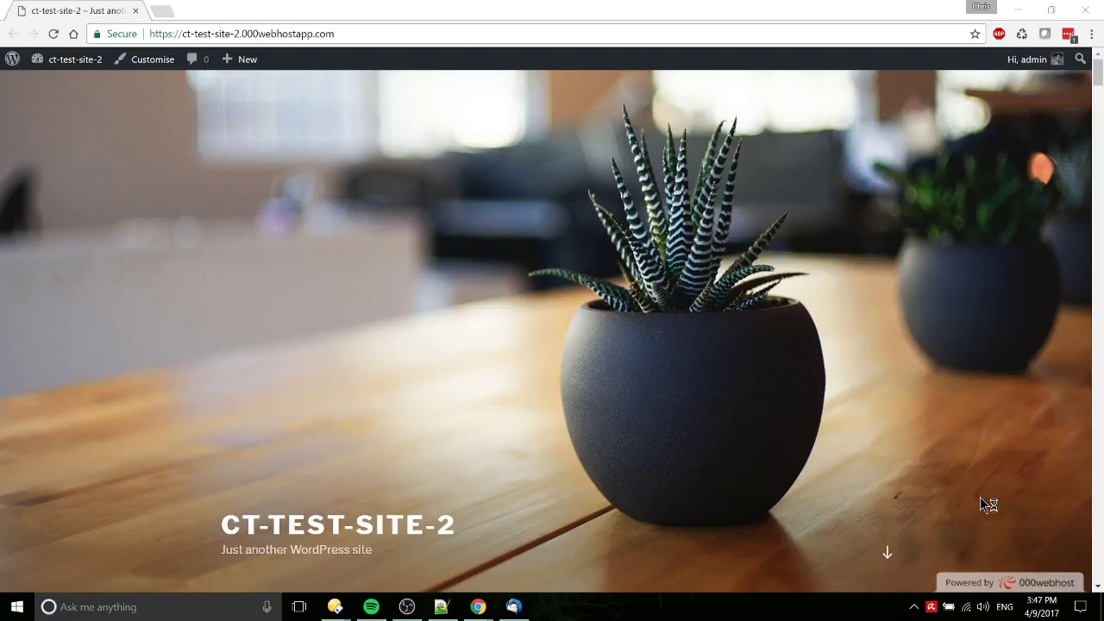
Scroll the front page to the Posts list, topped by the Sticky post, and the Categories sidebar
scroll(981, 504, "down", 8)
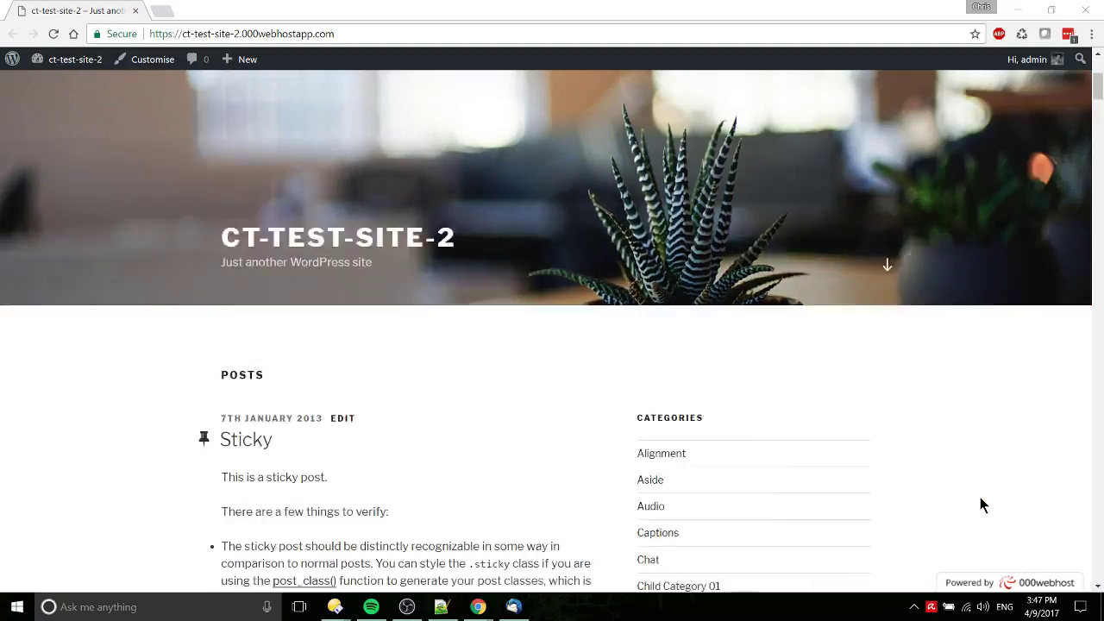
scroll(982, 505, "up", 1)
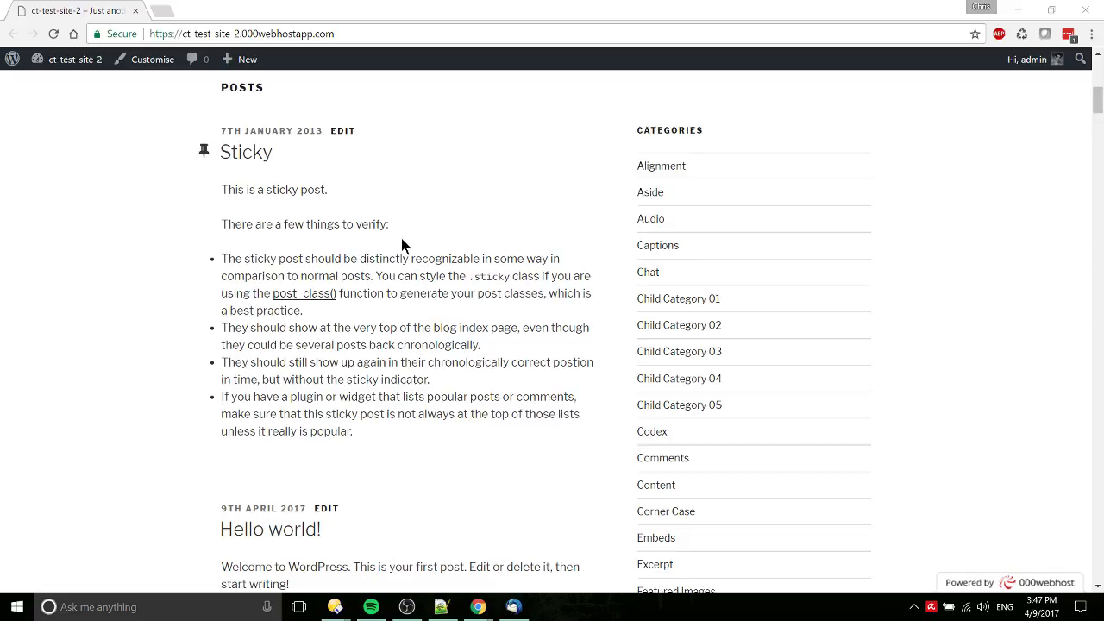
Scroll up and down through the posts to review the full Categories list
scroll(754, 273, "down", 1)
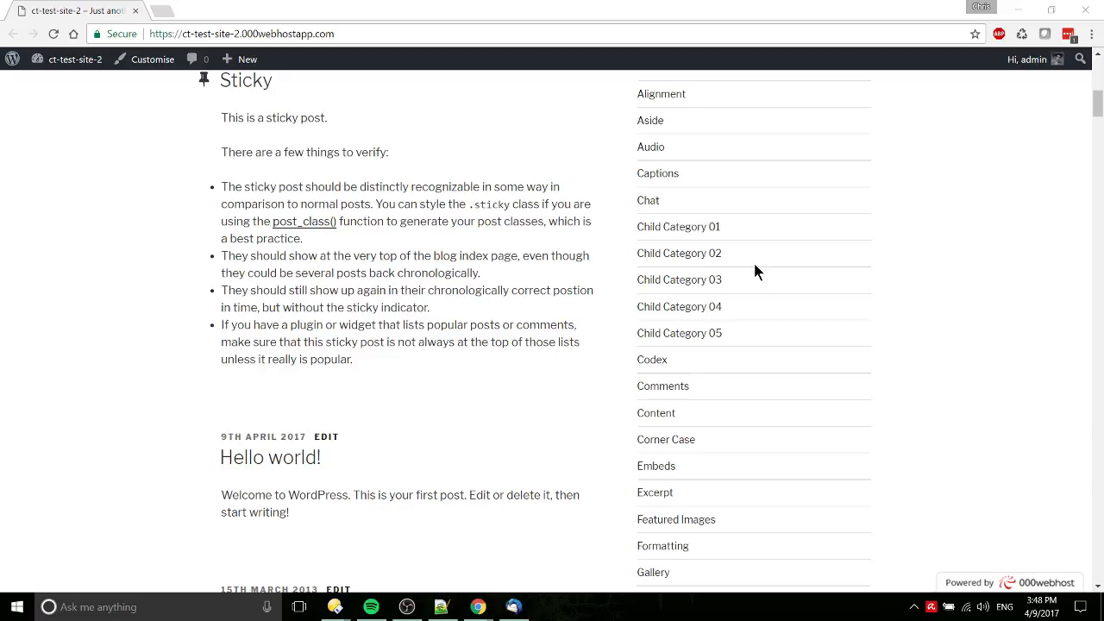
scroll(755, 273, "down", 1)
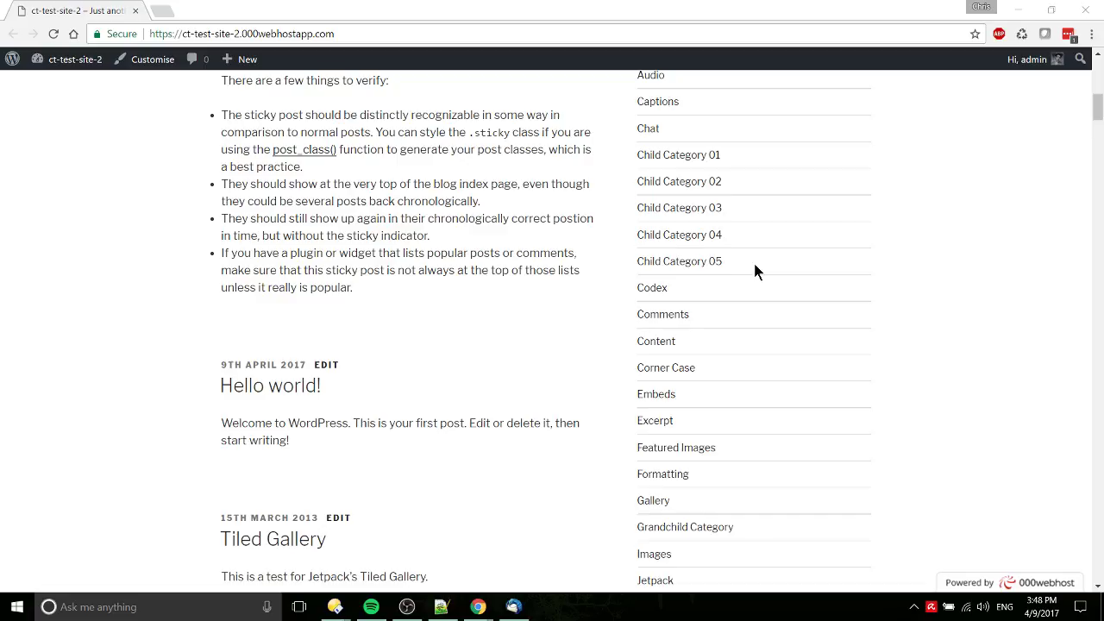
scroll(787, 250, "up", 3)
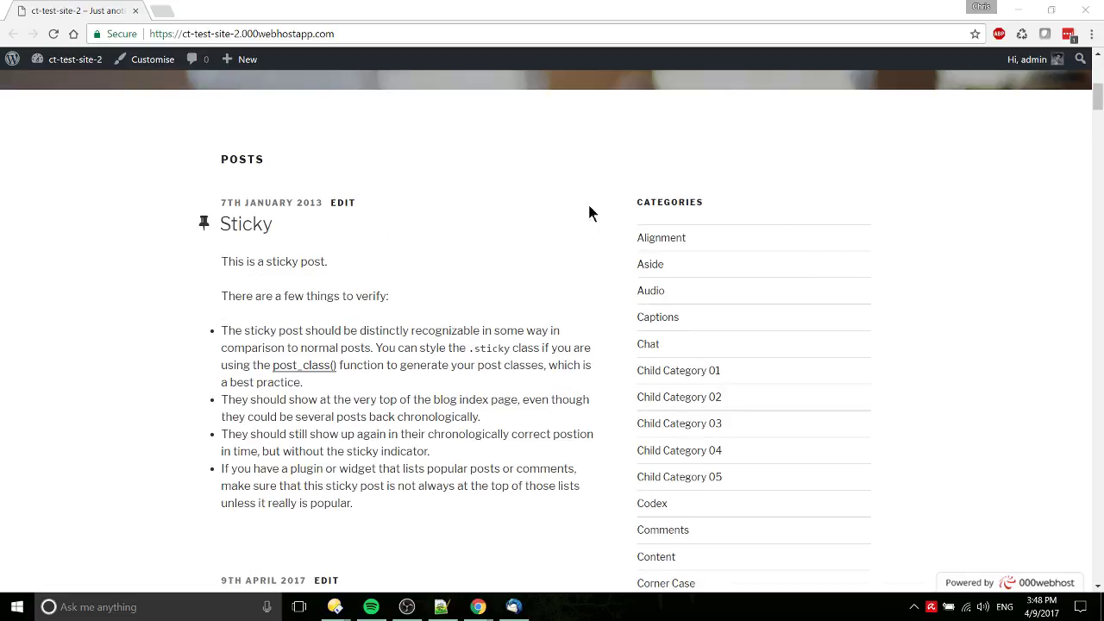
scroll(776, 298, "down", 6)
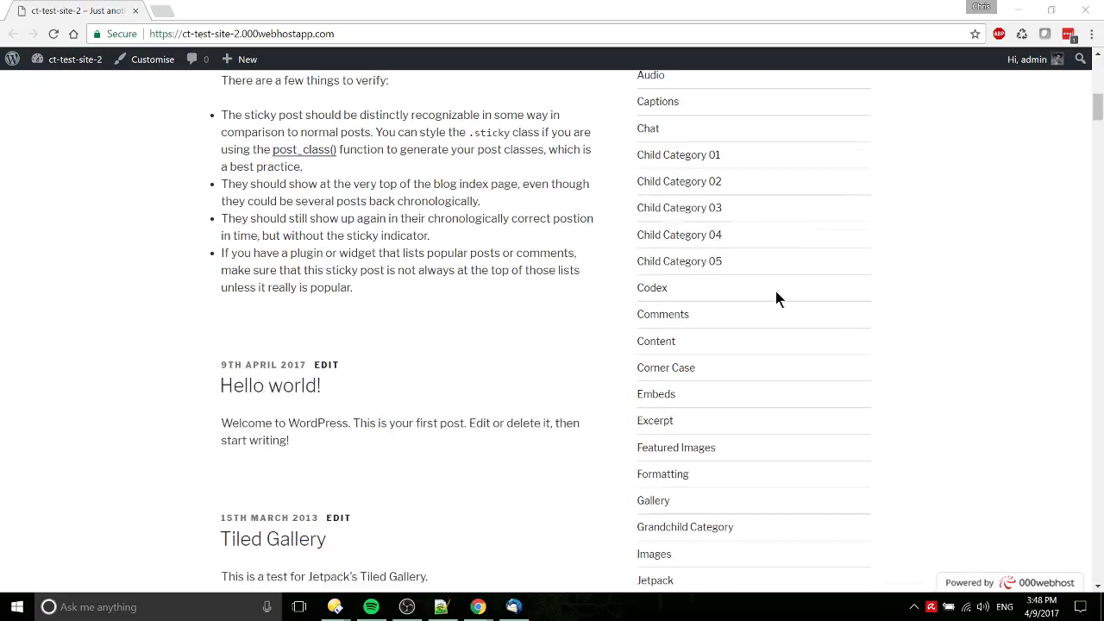
scroll(776, 299, "down", 5)
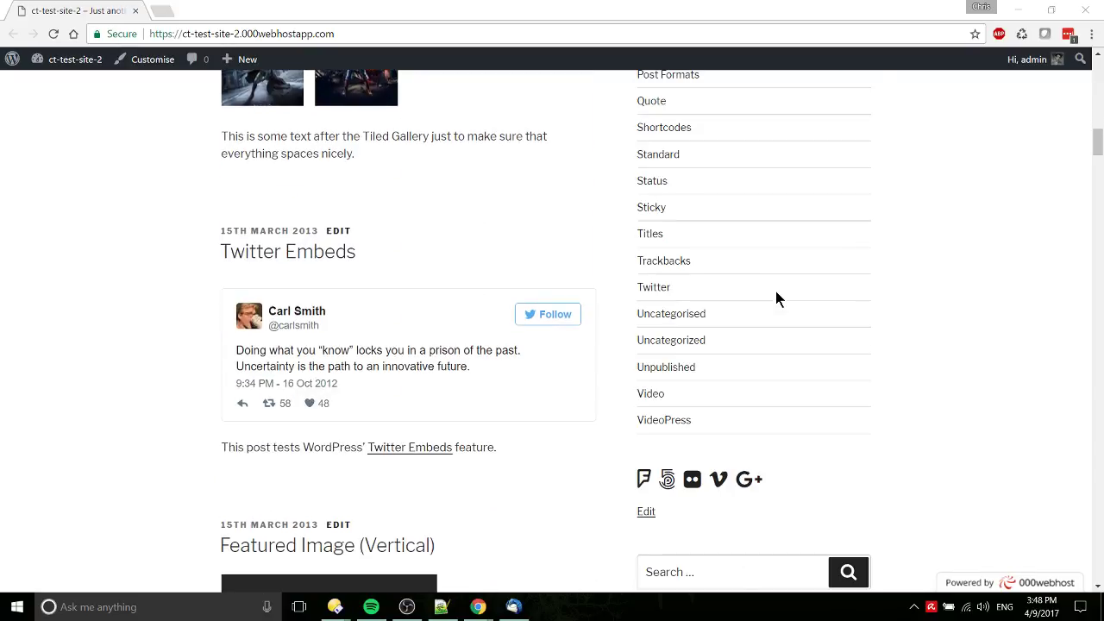
scroll(780, 291, "down", 1)
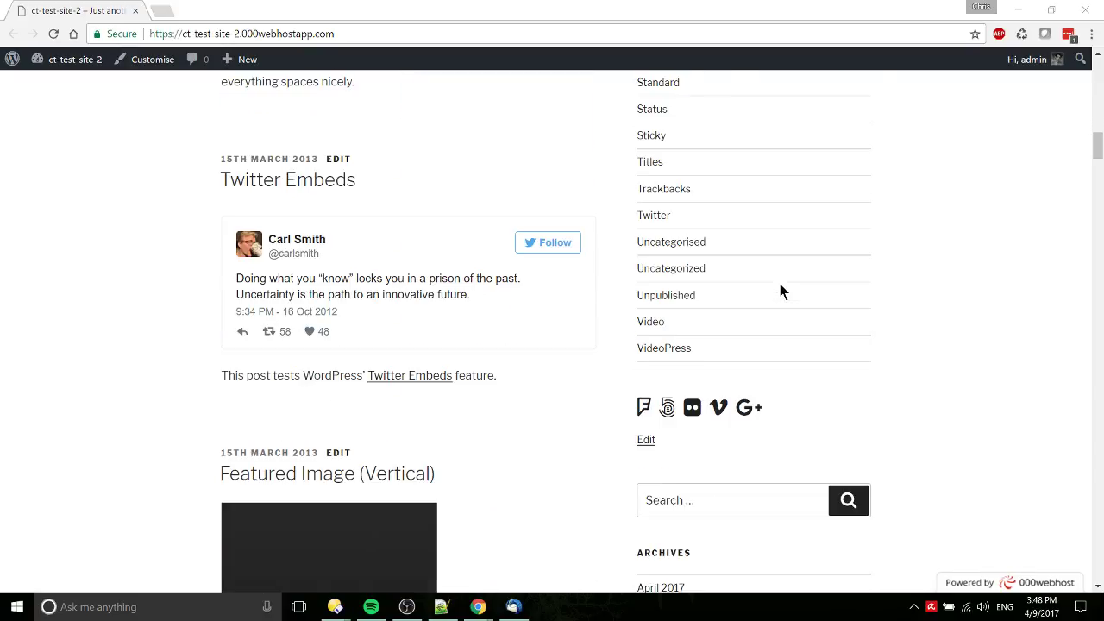
scroll(780, 290, "up", 5)
scroll(650, 138, "up", 3)
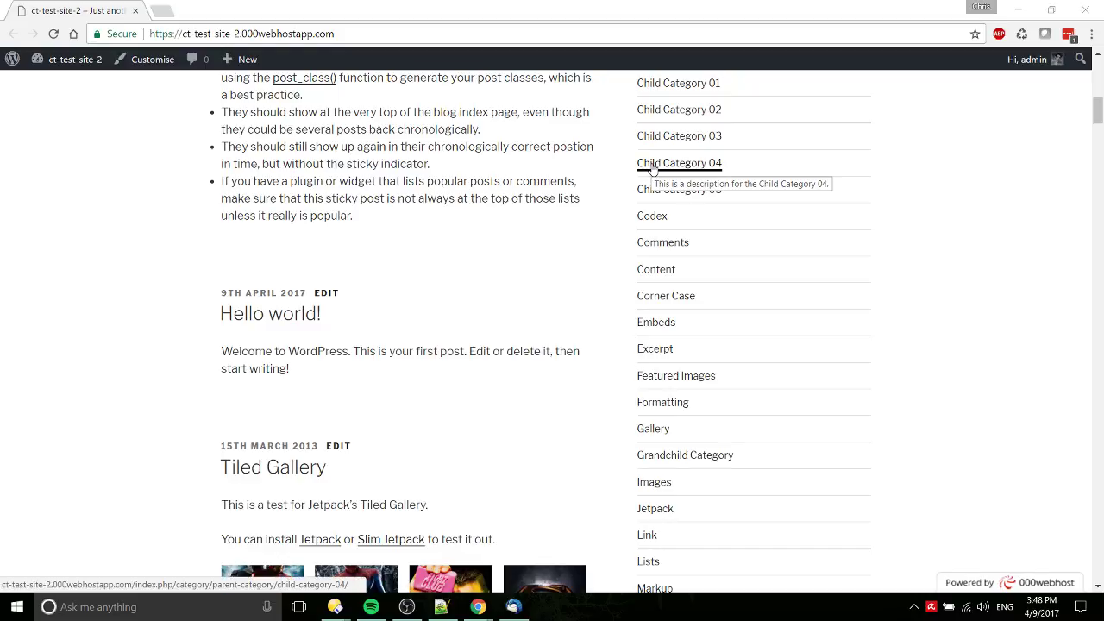
scroll(790, 170, "up", 2)
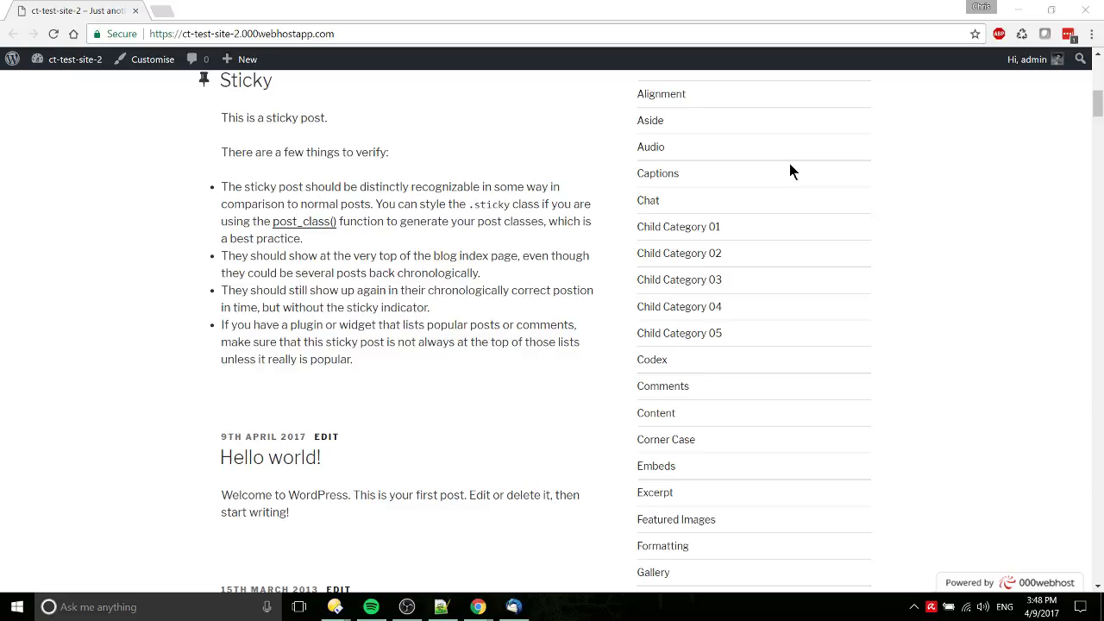
scroll(791, 171, "up", 3)
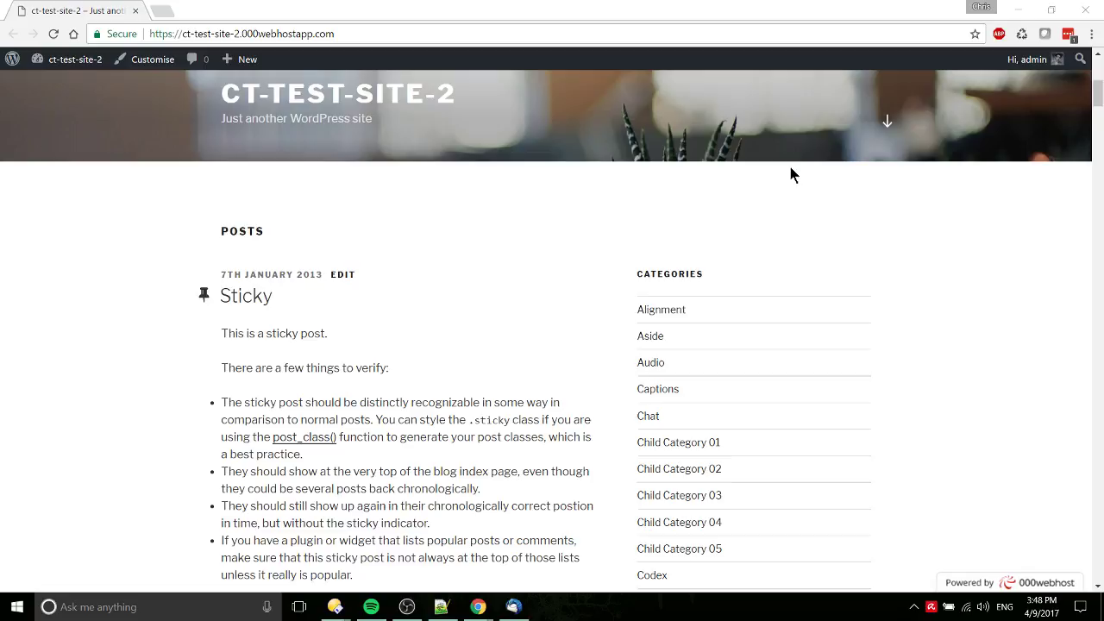
Scroll down to the 15th March 2013 Twitter Embeds post beside the Search and Archives widgets
scroll(786, 207, "down", 1)
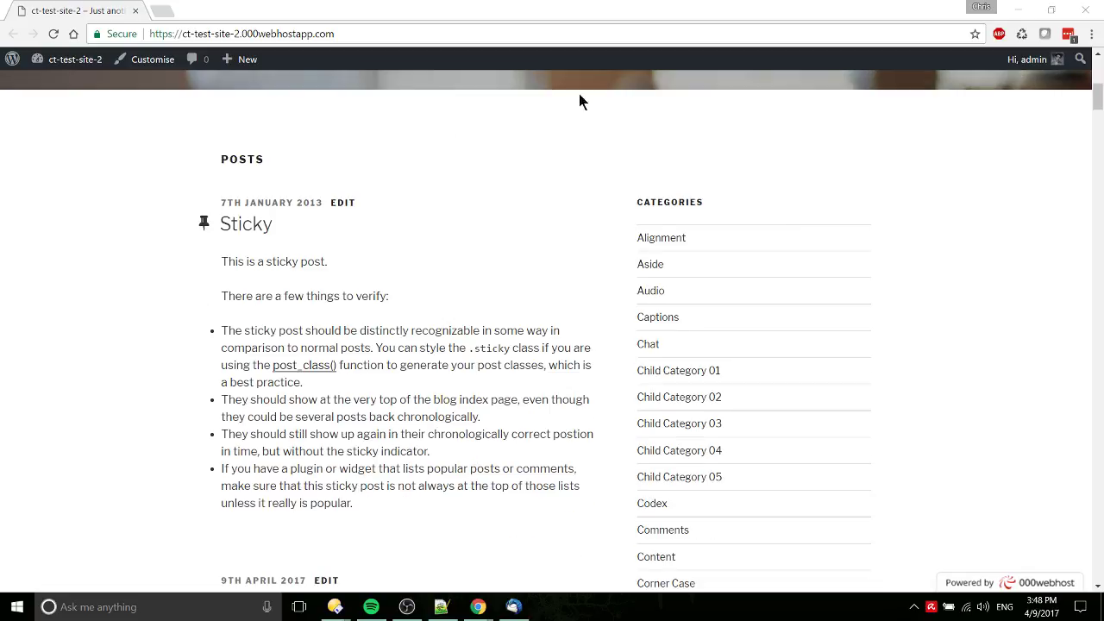
scroll(690, 185, "down", 3)
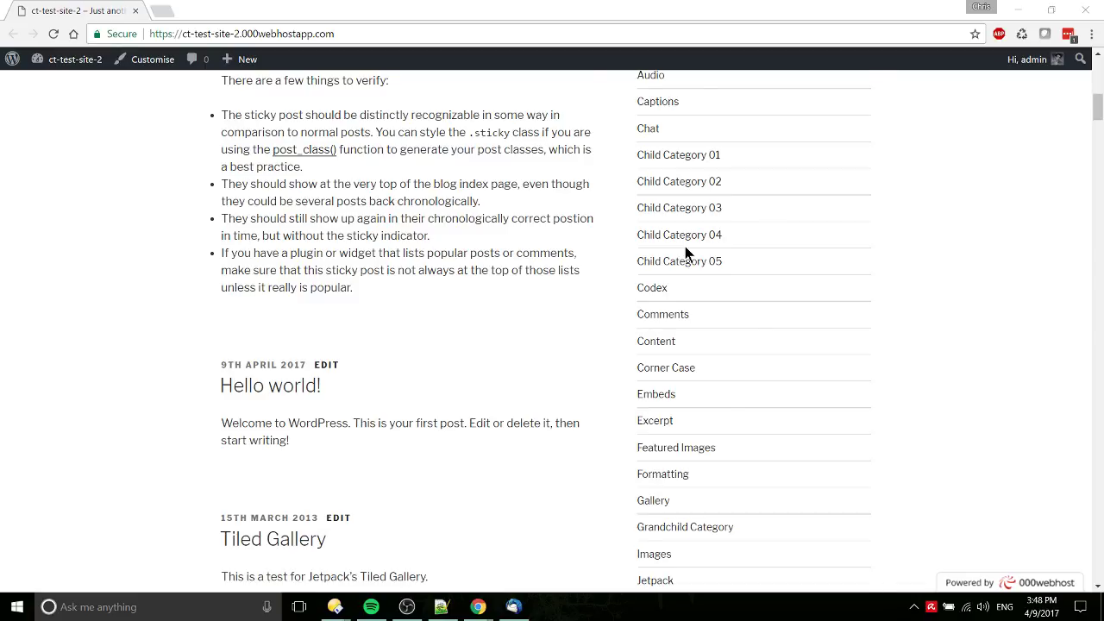
scroll(685, 246, "down", 8)
scroll(703, 248, "down", 3)
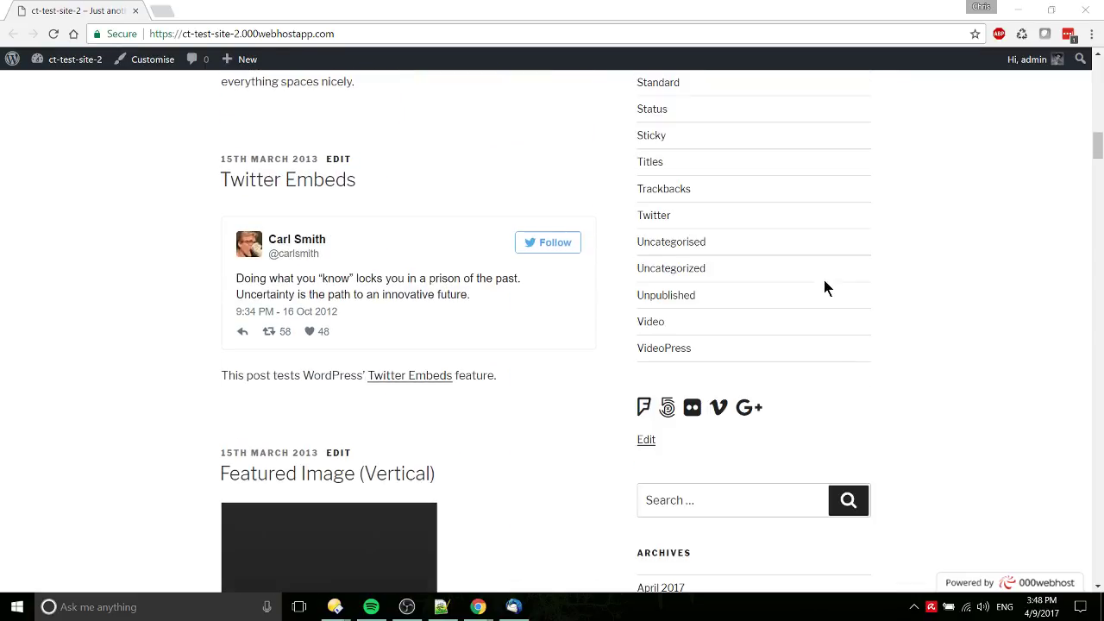
scroll(824, 287, "down", 1)
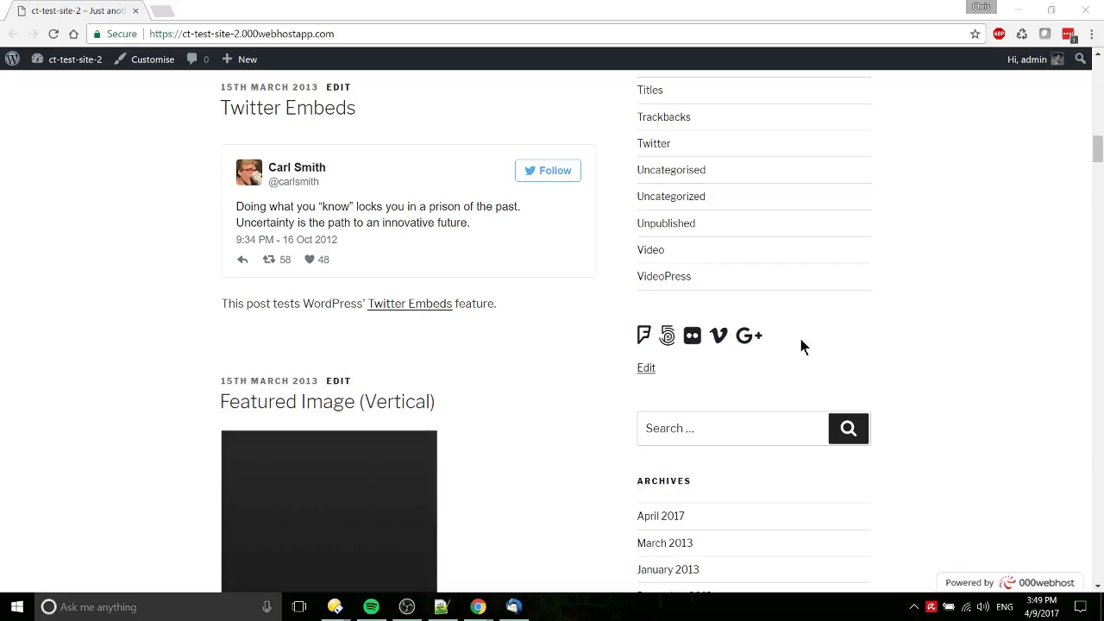
Scroll down to the Archives list and the Subscribe to our Newsletter form with its E-mail field
scroll(799, 334, "down", 2)
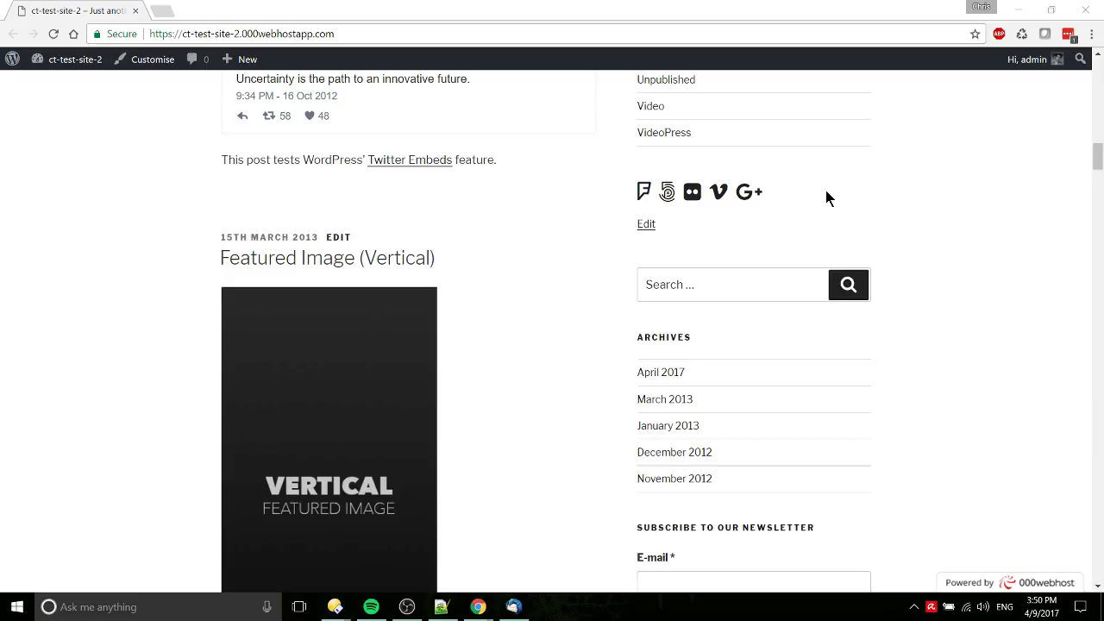
scroll(825, 198, "down", 1)
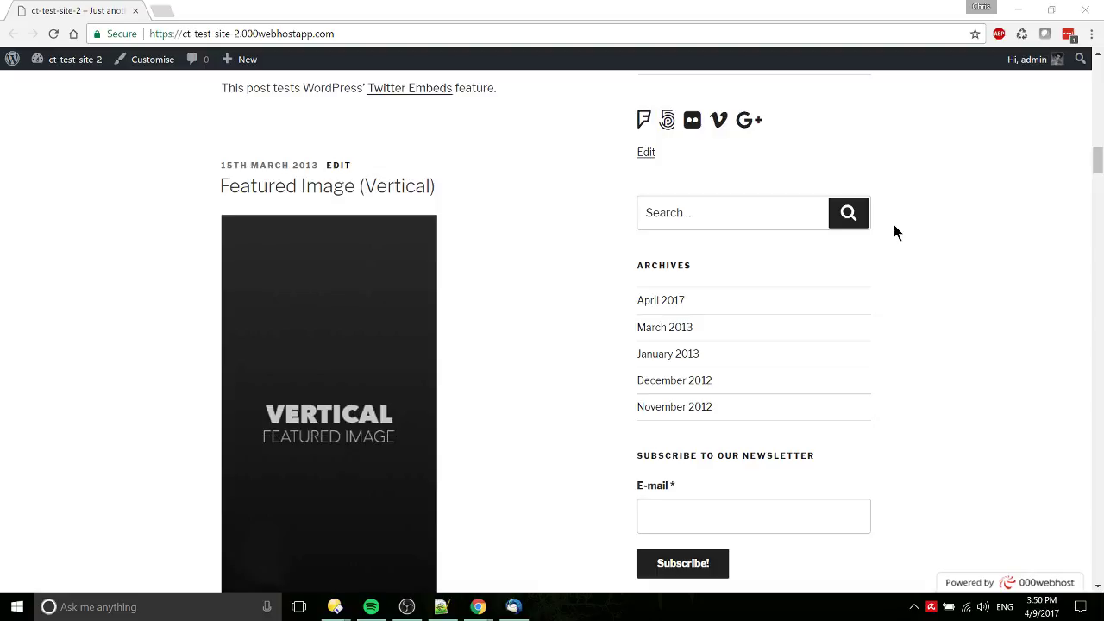
Put the cursor in the sidebar Search box, ready for a query
left_click(893, 226)
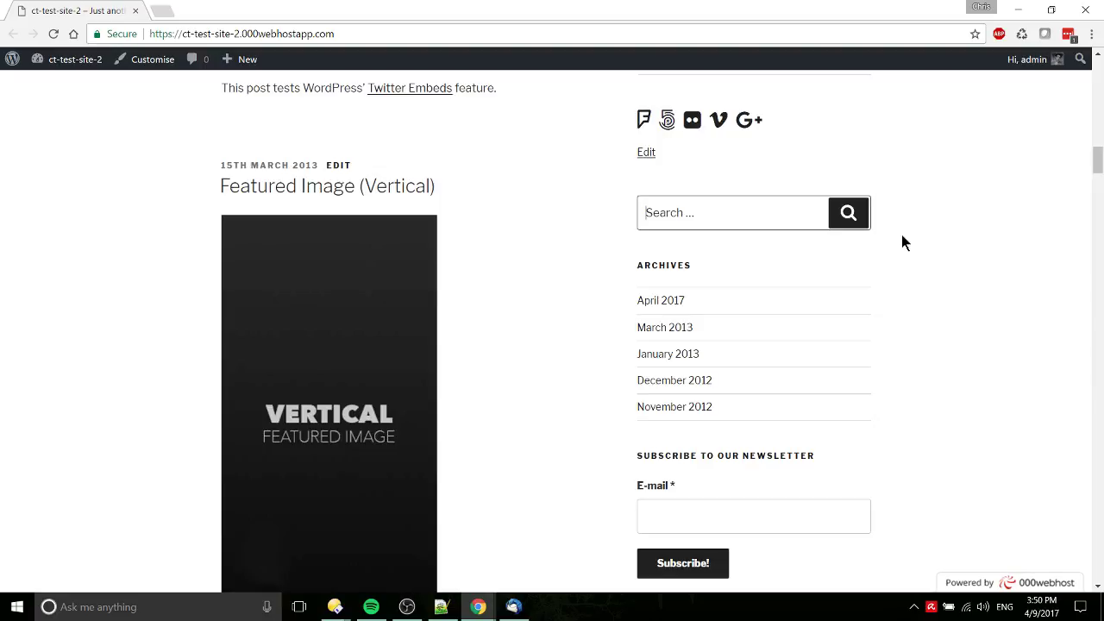
scroll(901, 235, "up", 3)
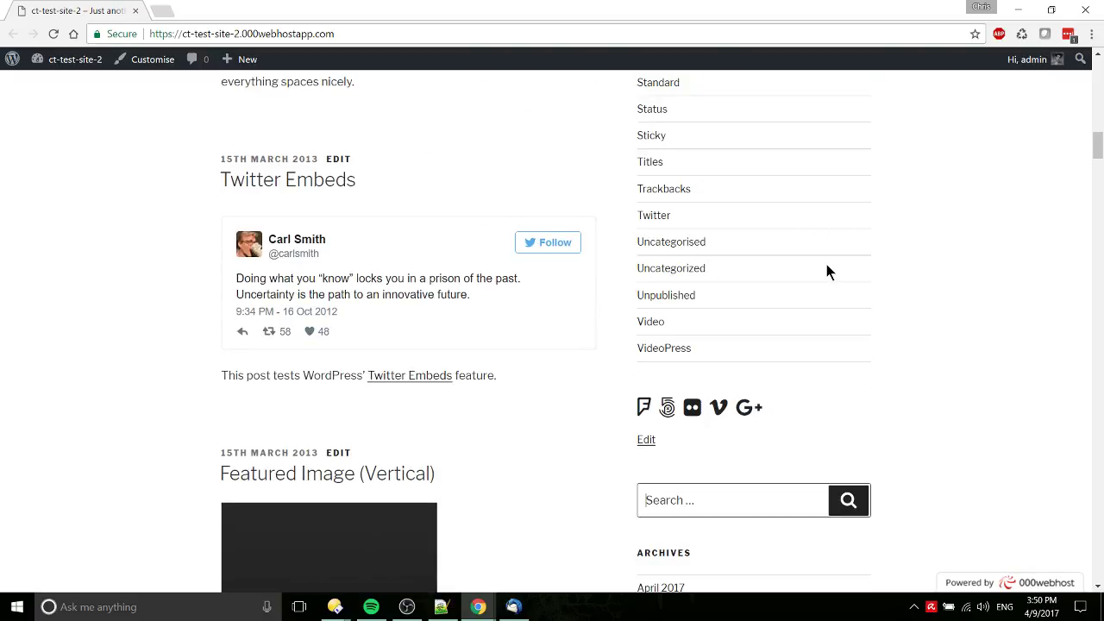
scroll(880, 278, "down", 2)
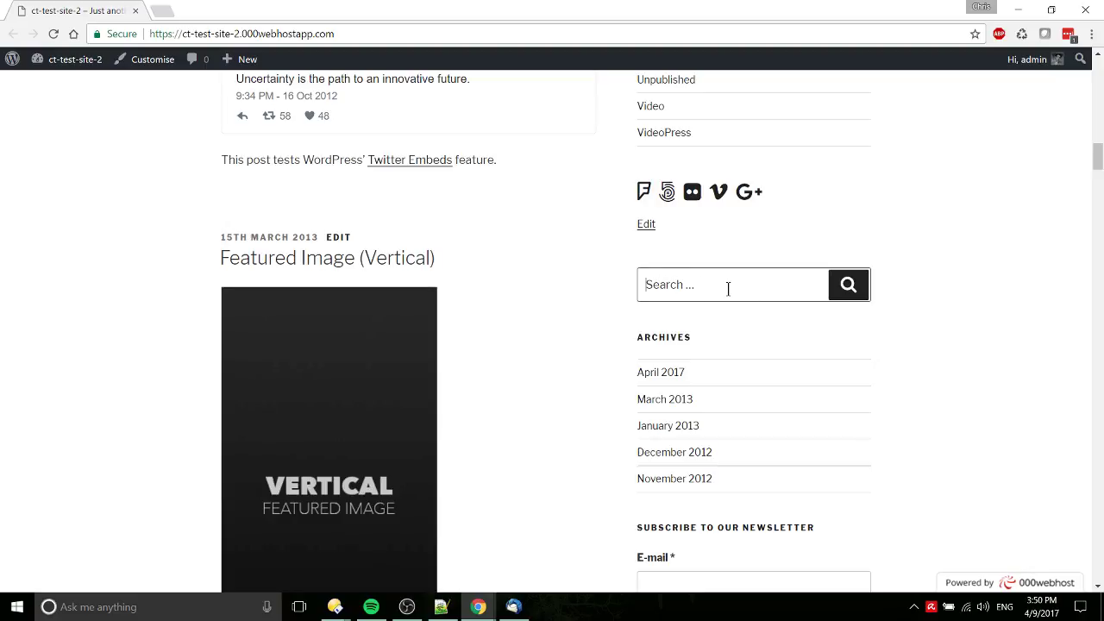
Leave the search box empty and look over the Archives and newsletter sidebar
left_click(699, 338)
scroll(699, 313, "up", 3)
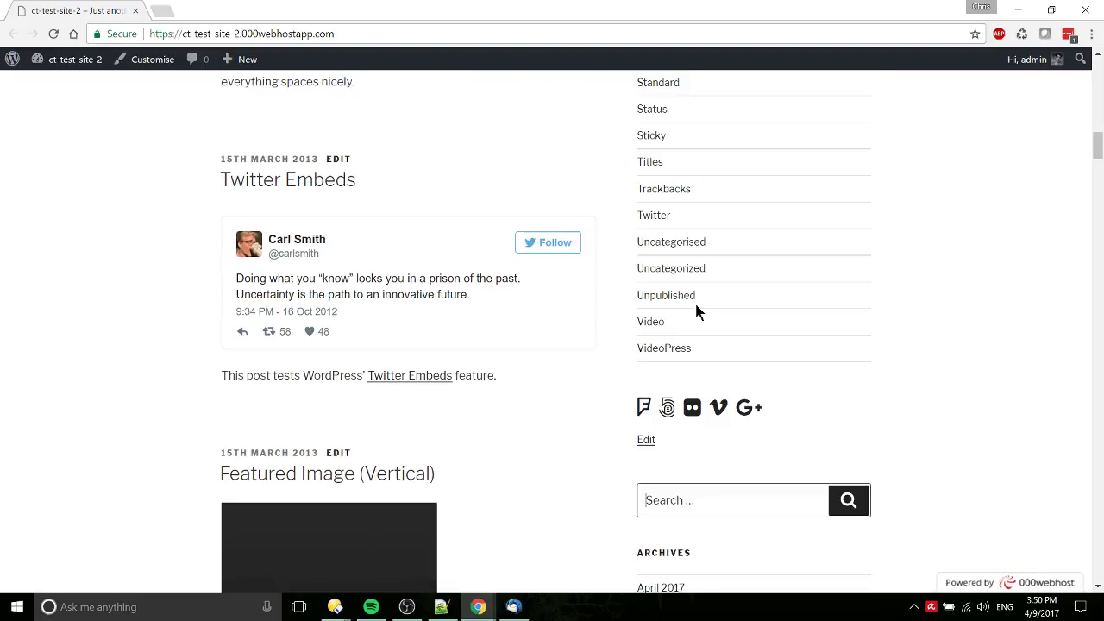
scroll(679, 177, "up", 1)
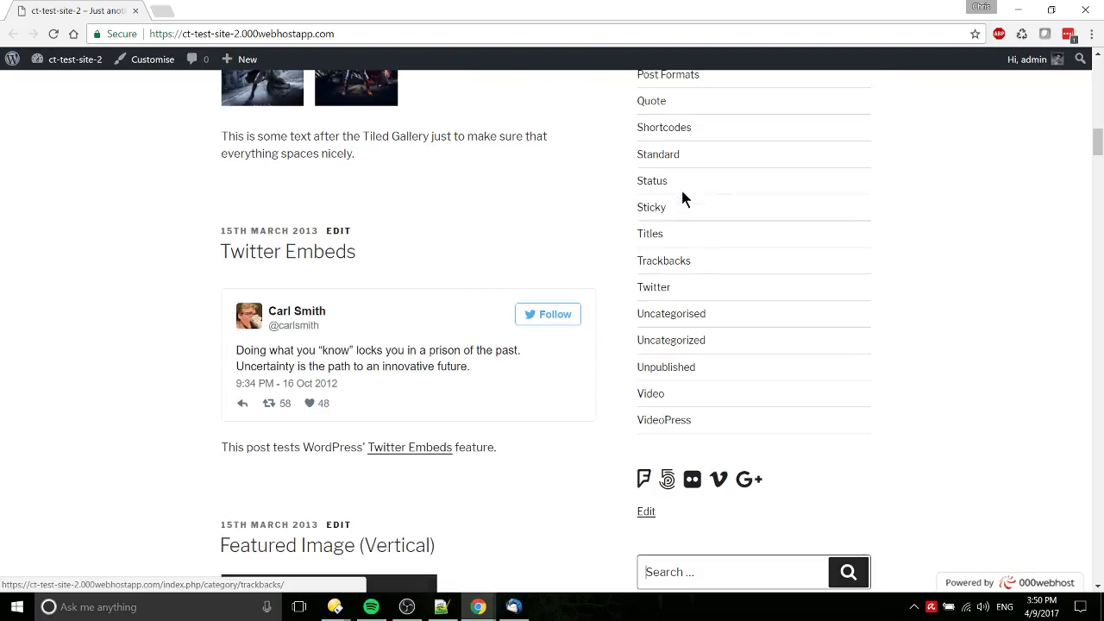
scroll(695, 253, "down", 4)
scroll(716, 246, "down", 3)
scroll(741, 227, "up", 2)
left_click(742, 217)
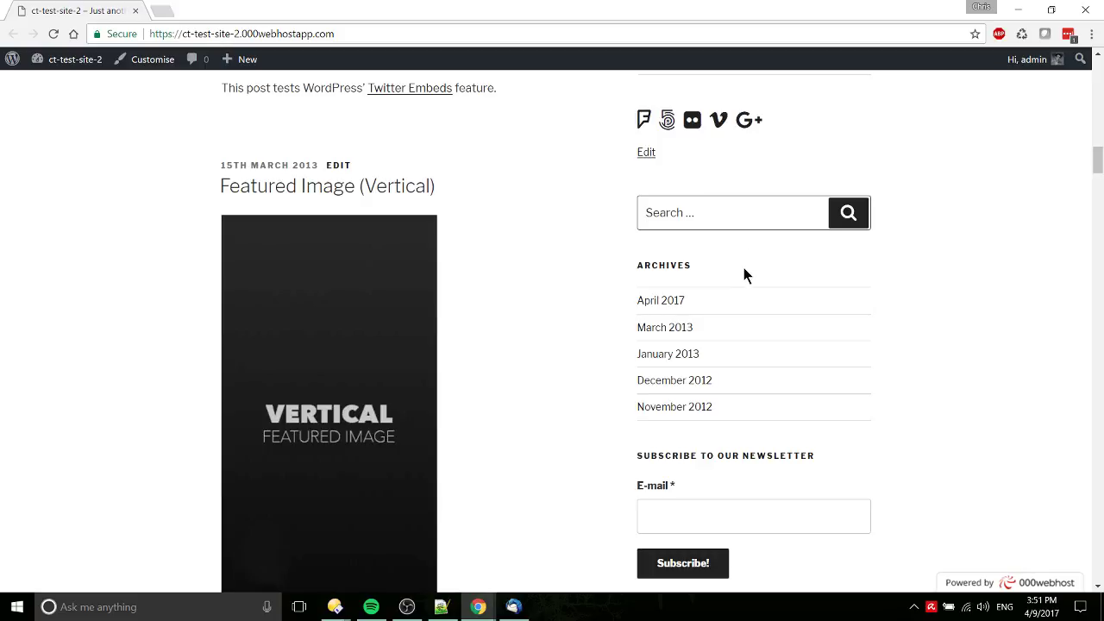
scroll(743, 269, "up", 1)
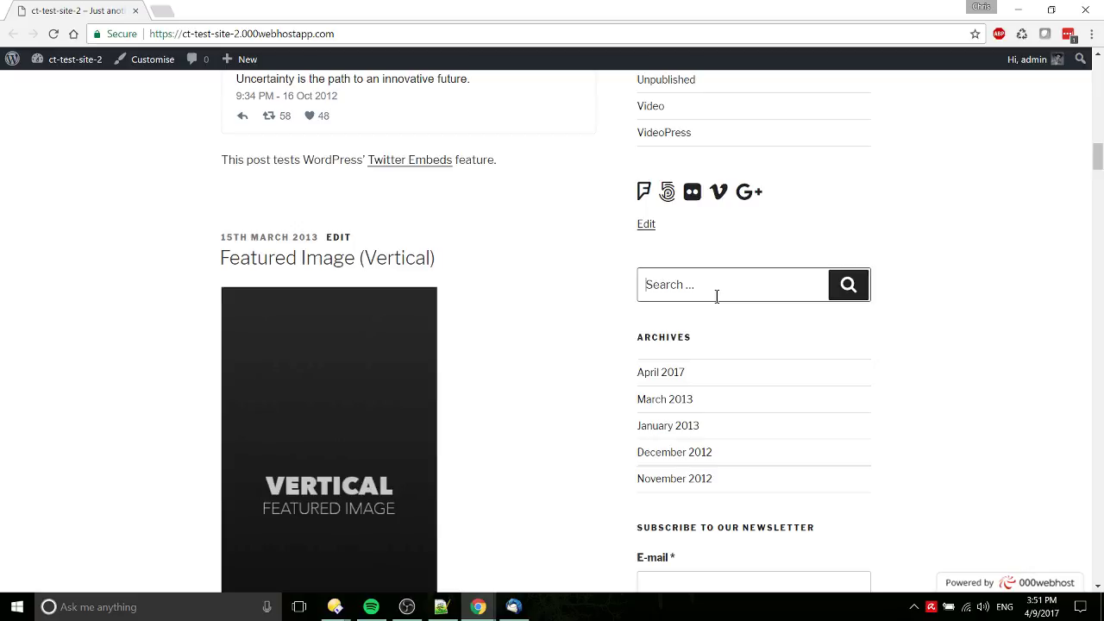
scroll(721, 296, "down", 1)
scroll(895, 264, "down", 1)
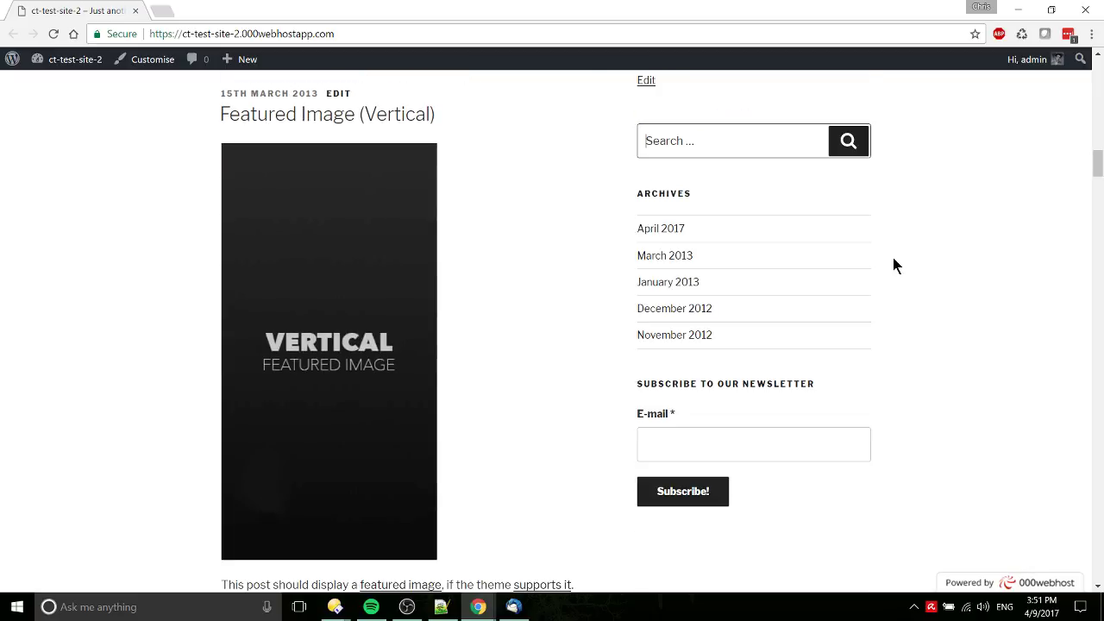